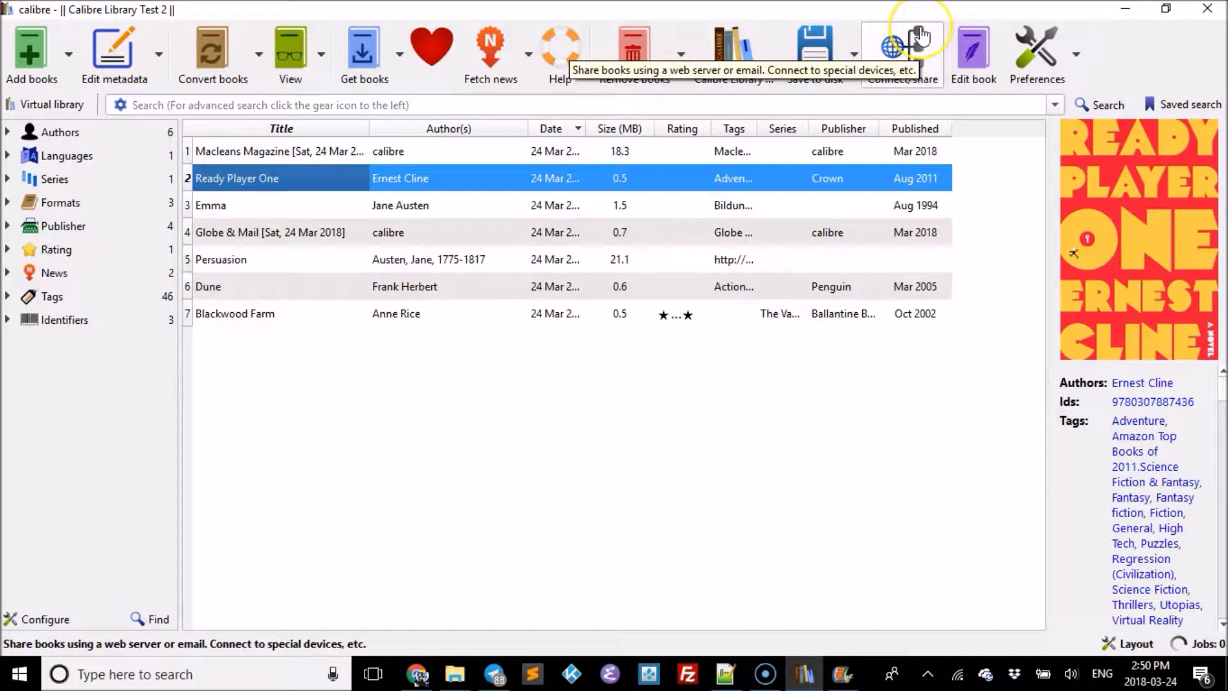
# Step: Check the address list under Sharing books by email, then close Preferences back to the 7-book library
pyautogui.click(1035, 58)
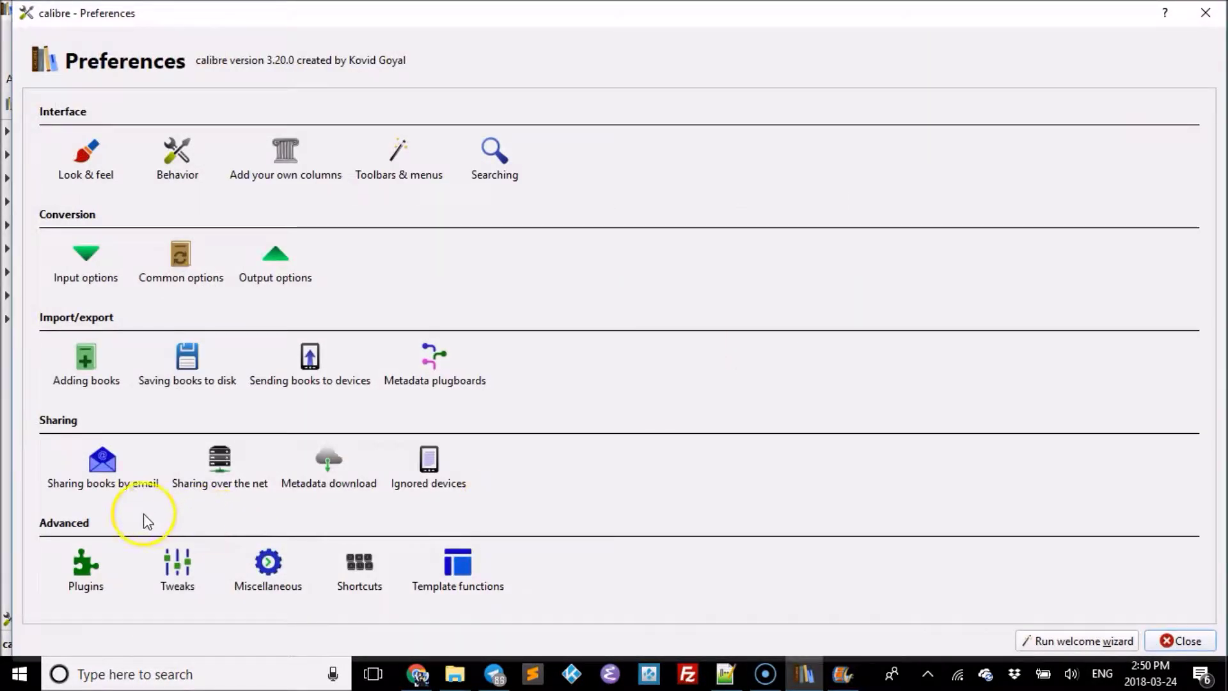
pyautogui.click(103, 464)
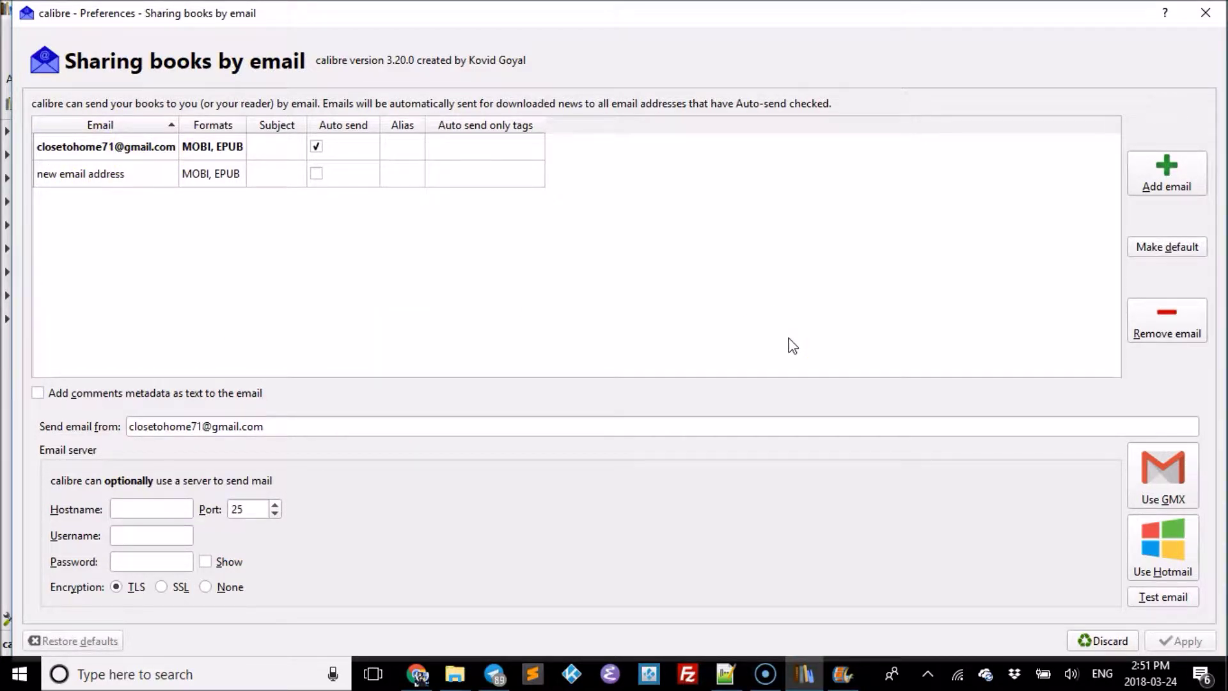
pyautogui.click(1206, 16)
pyautogui.click(1206, 15)
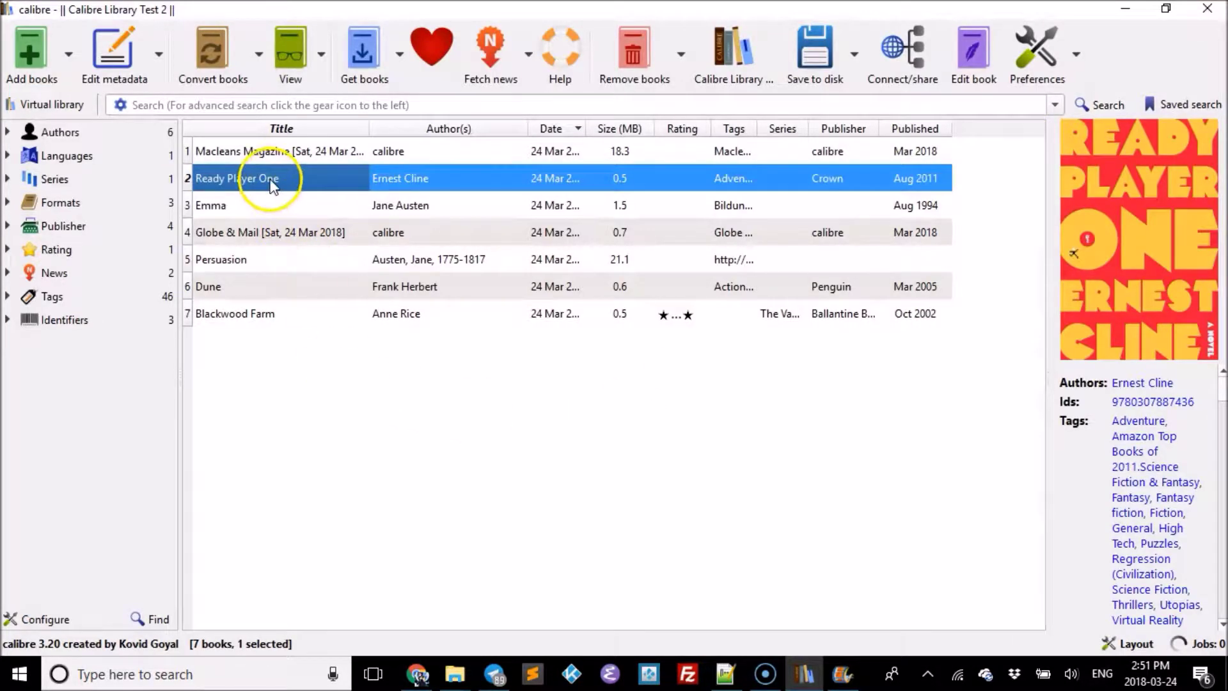
# Step: Email Ready Player One to the Gmail address via Connect/share, then bring up Gmail in the browser
pyautogui.rightClick(271, 184)
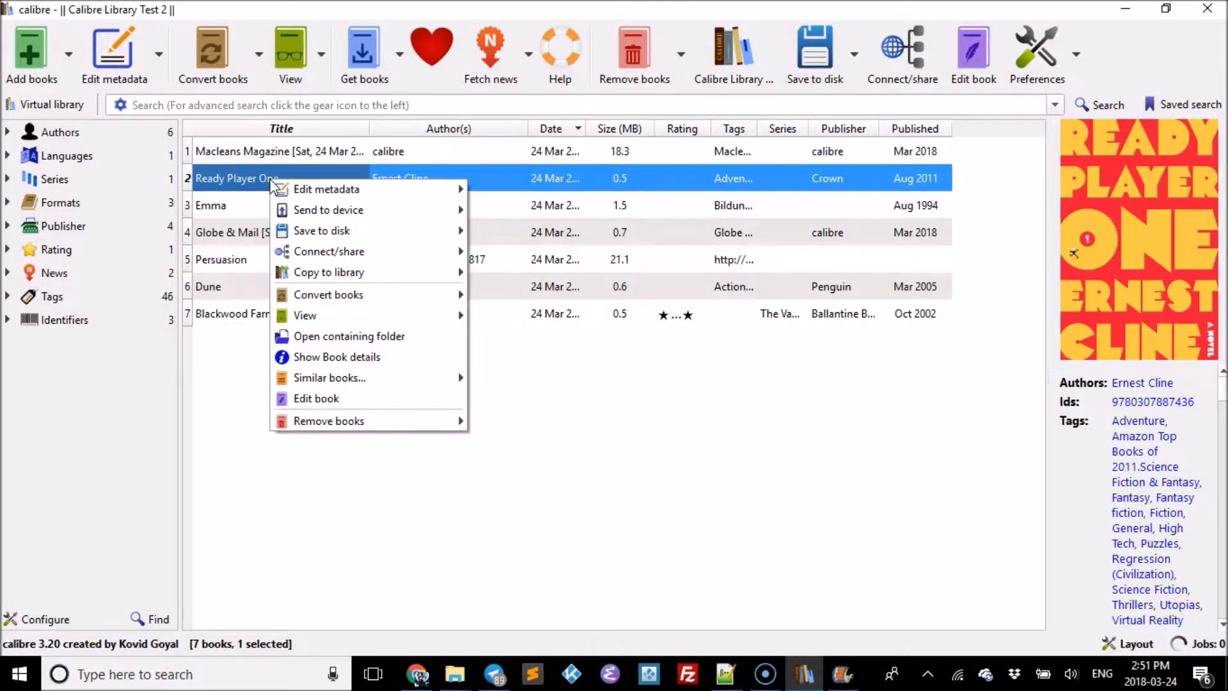
pyautogui.moveTo(341, 256)
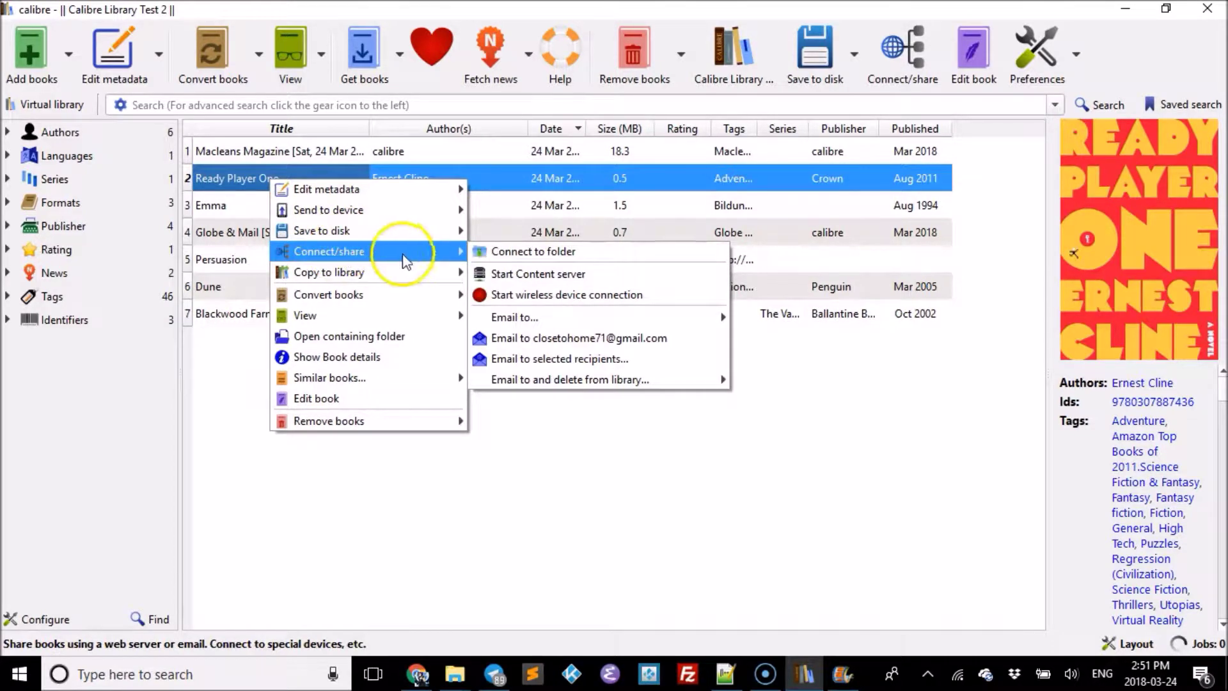
pyautogui.click(533, 346)
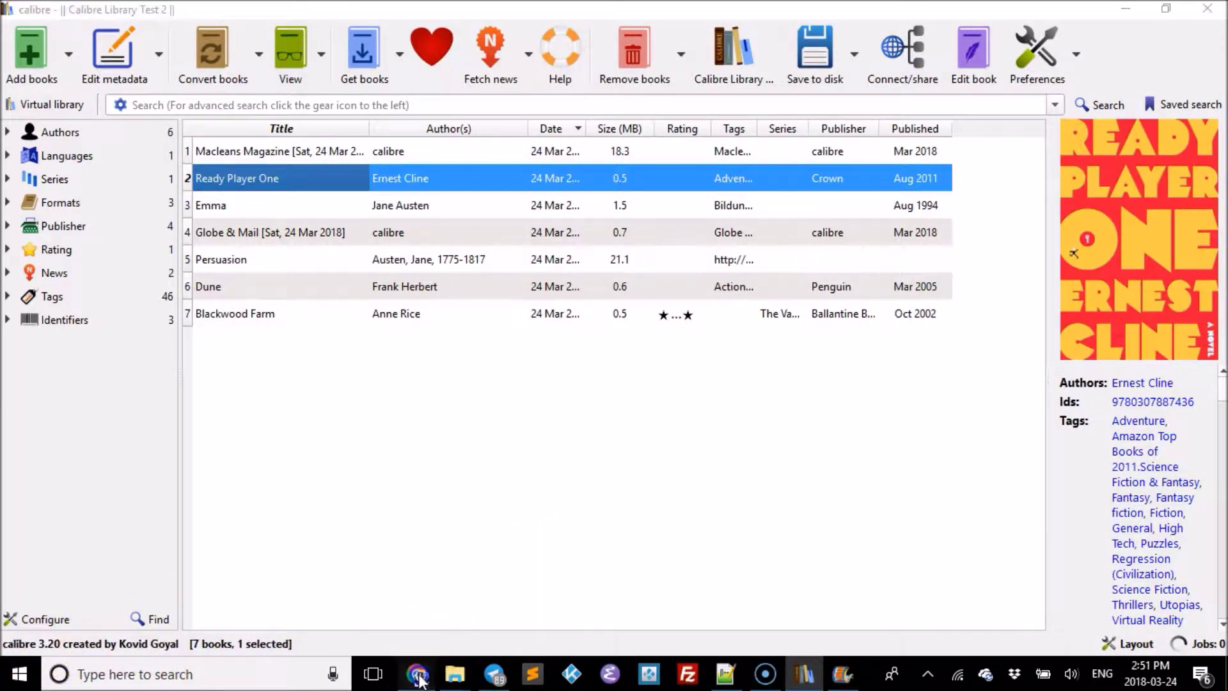
pyautogui.click(417, 674)
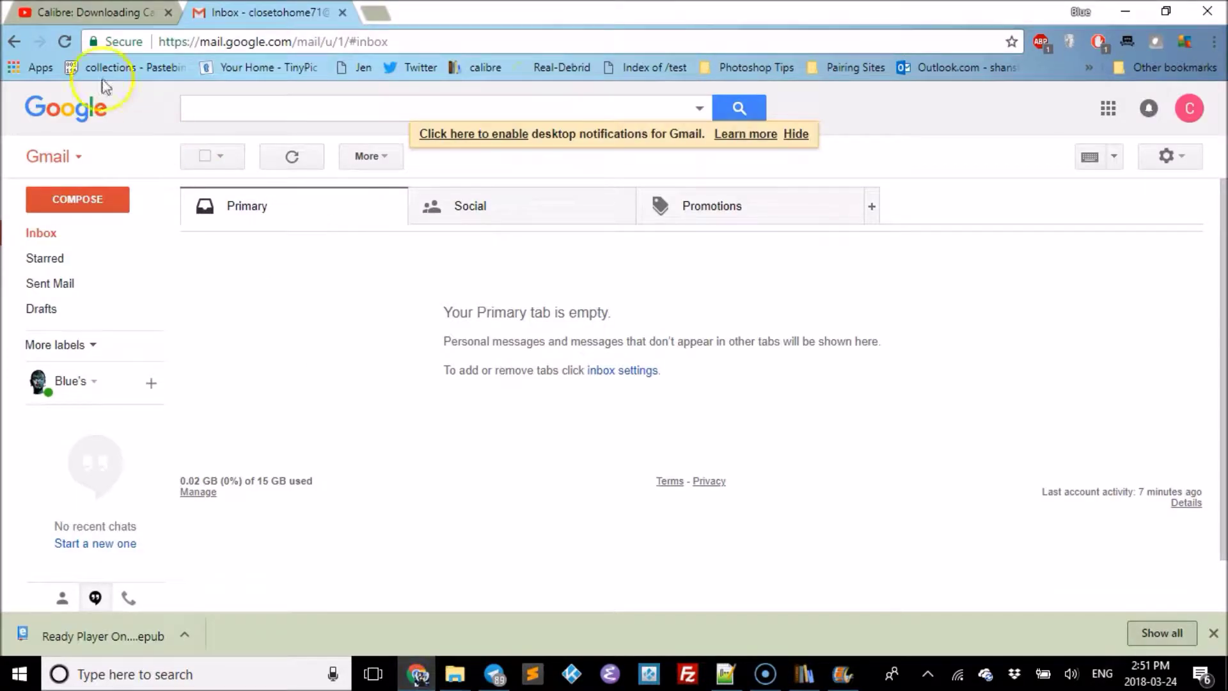
# Step: Reload Gmail and open the Spam folder from the expanded labels
pyautogui.click(64, 43)
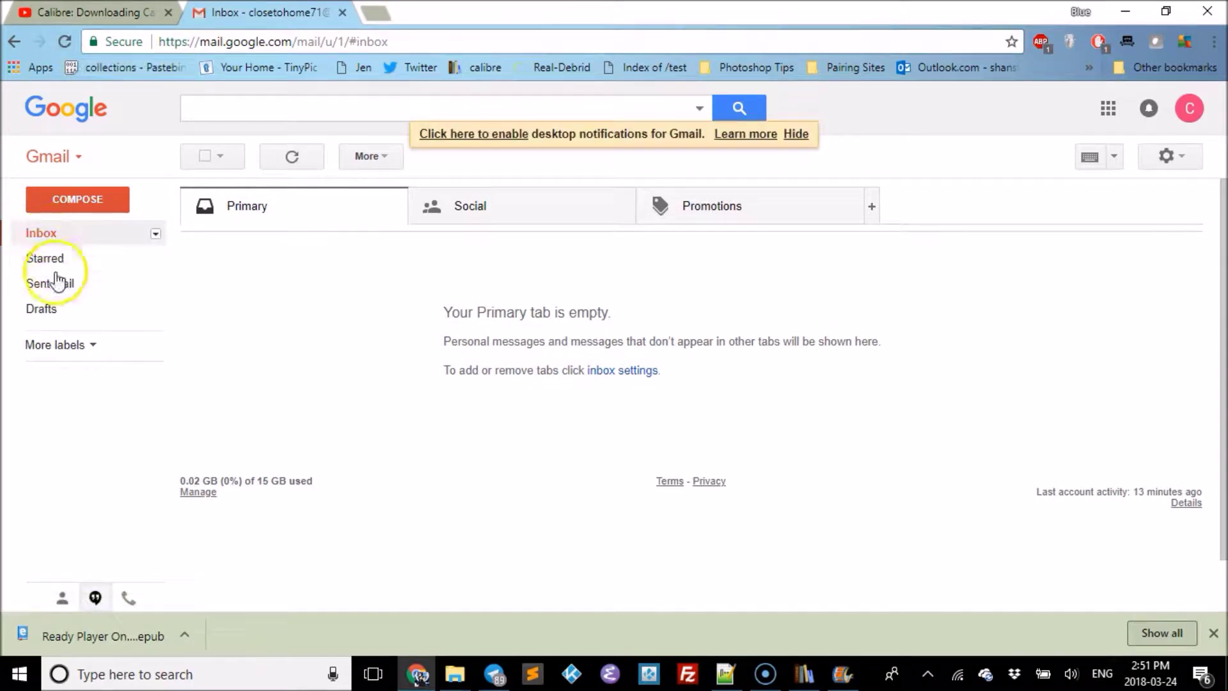
pyautogui.click(72, 348)
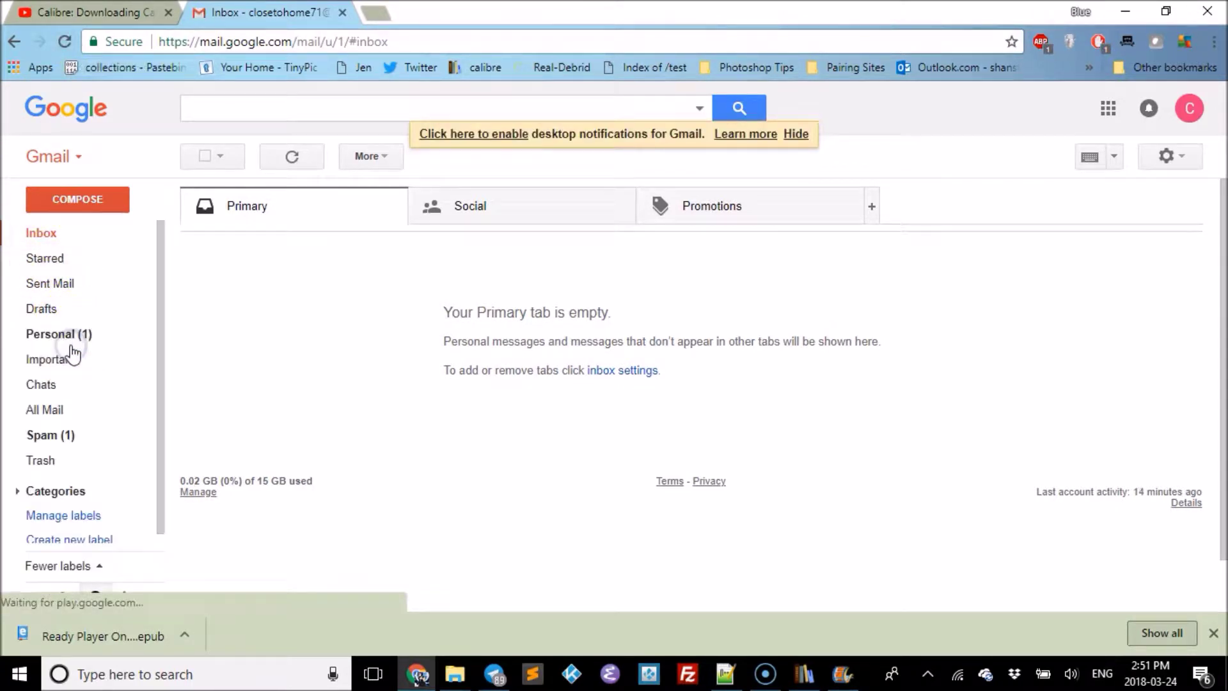
pyautogui.click(56, 441)
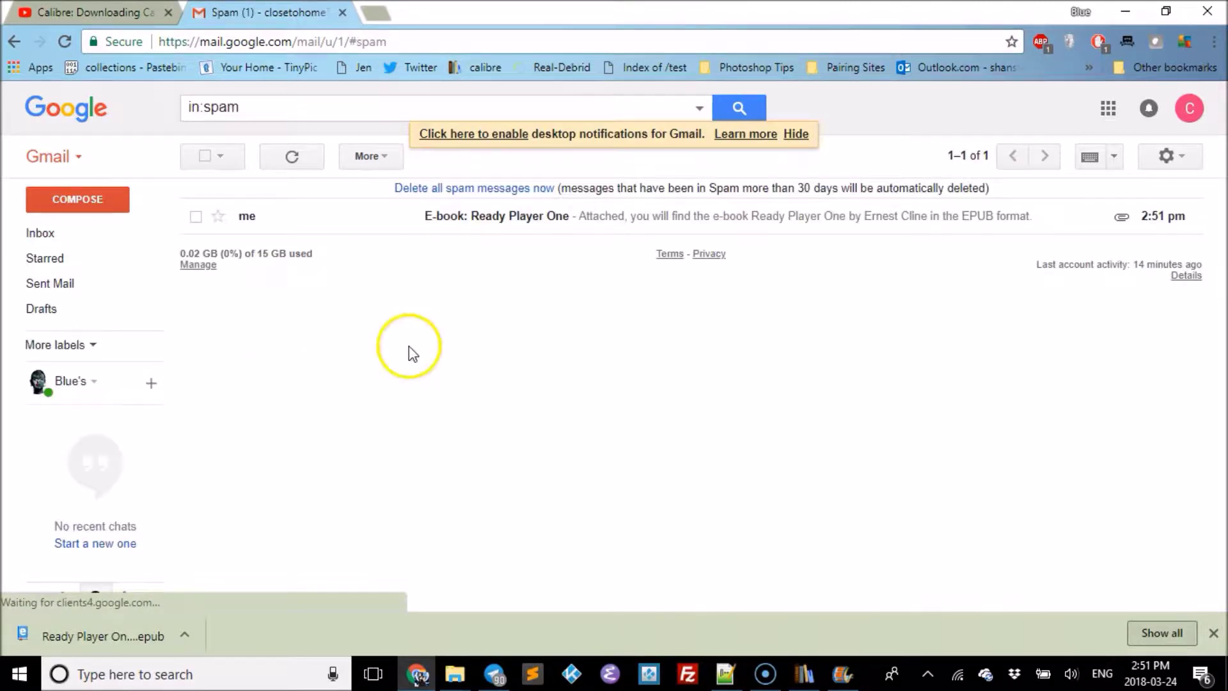
# Step: Open the Ready Player One e-book email and download its epub attachment
pyautogui.click(465, 224)
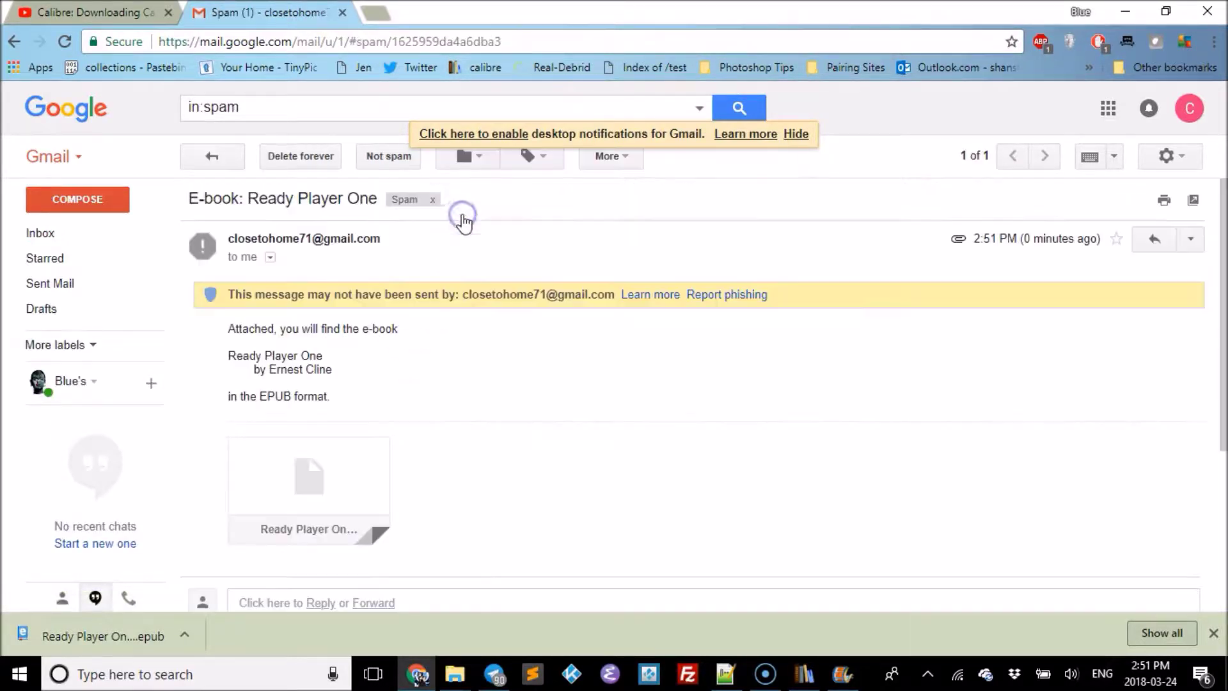
pyautogui.moveTo(329, 471)
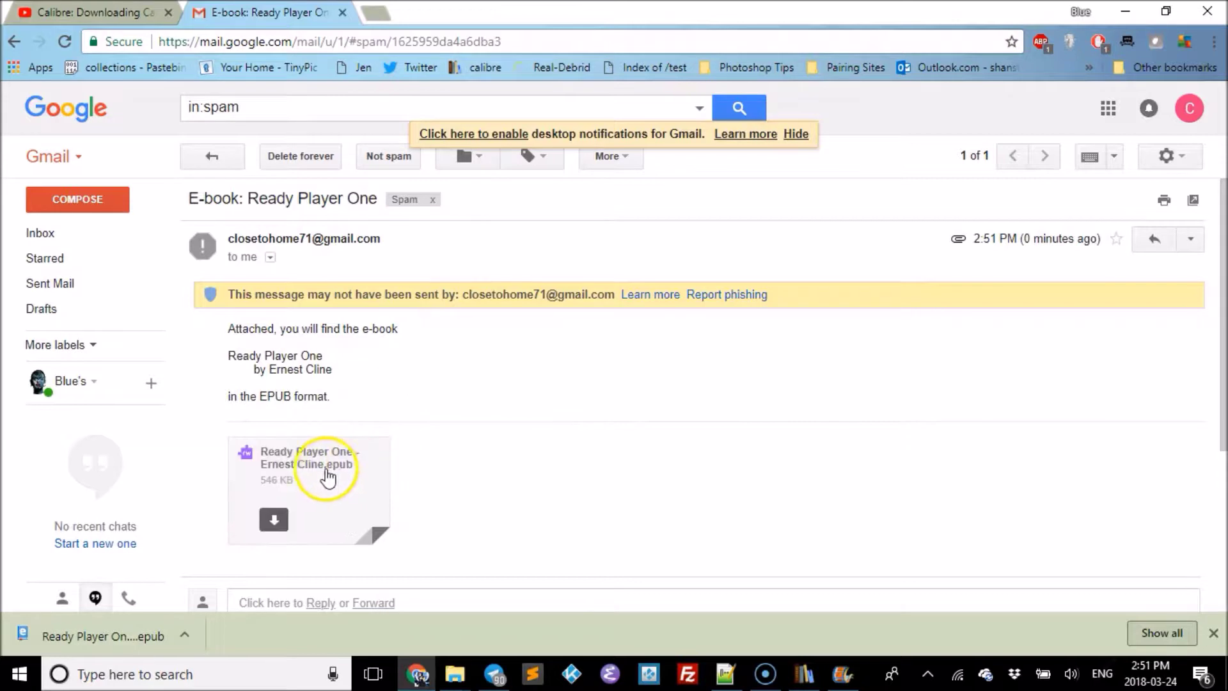
pyautogui.click(309, 473)
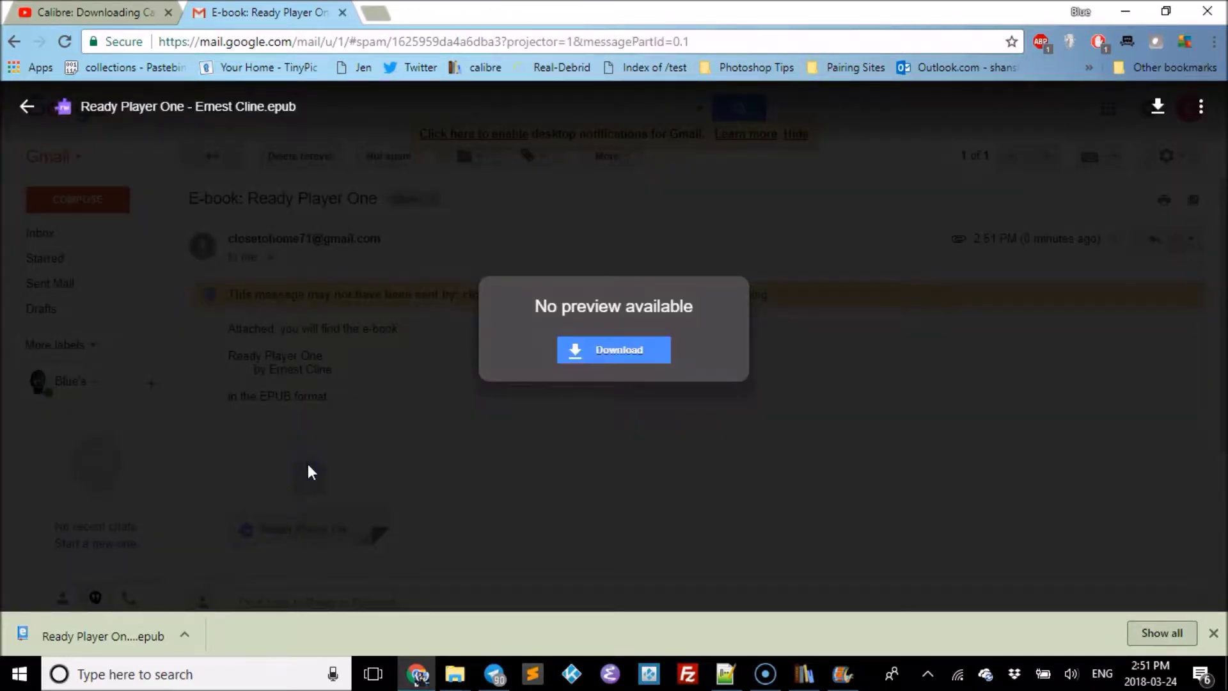
pyautogui.click(630, 351)
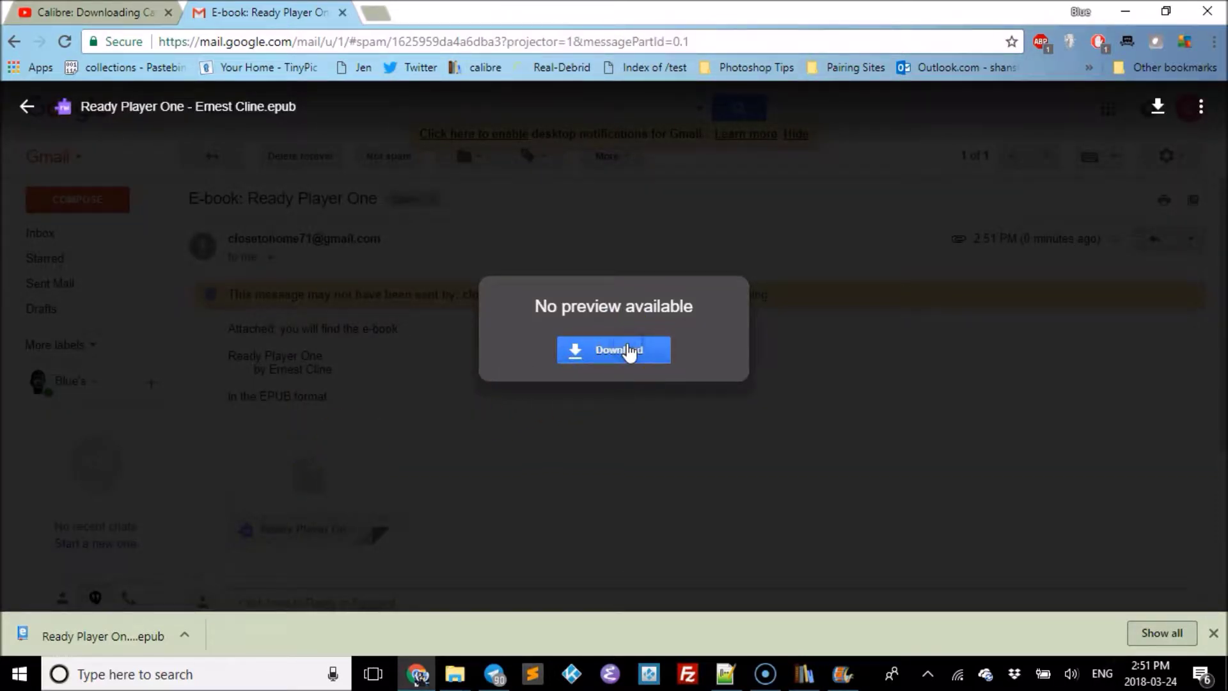
pyautogui.click(202, 622)
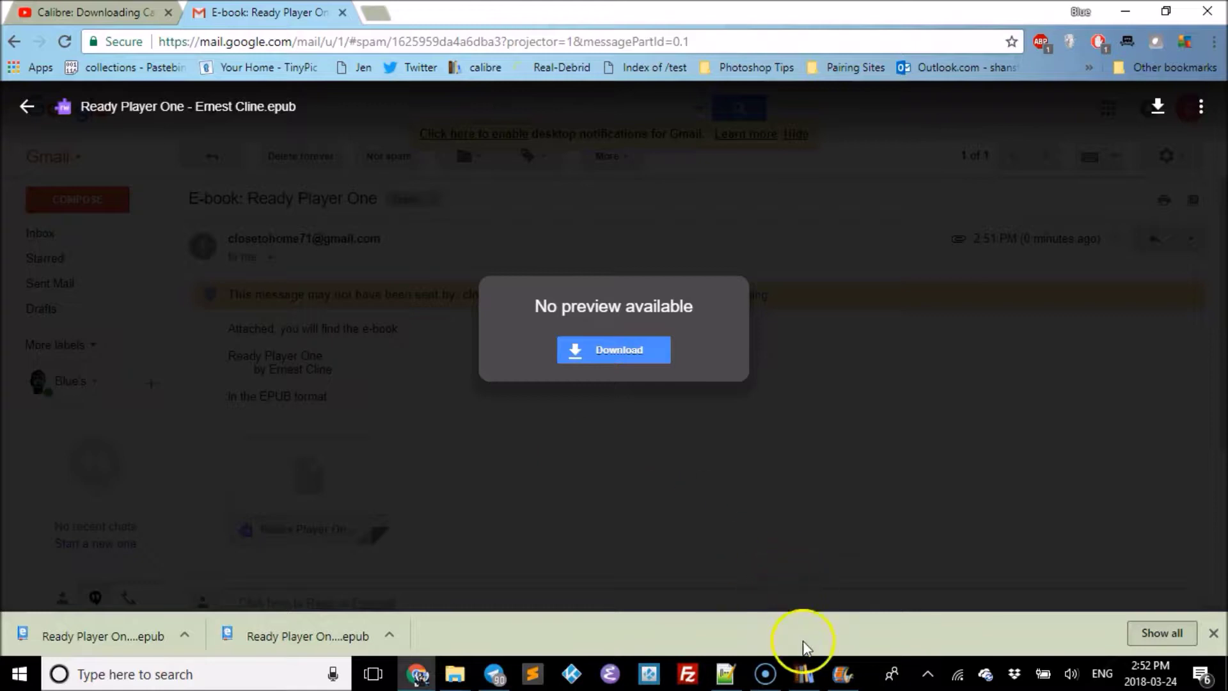
# Step: Start calibre's content server on port 8080 from Preferences > Sharing over the net and test it in the browser
pyautogui.click(804, 677)
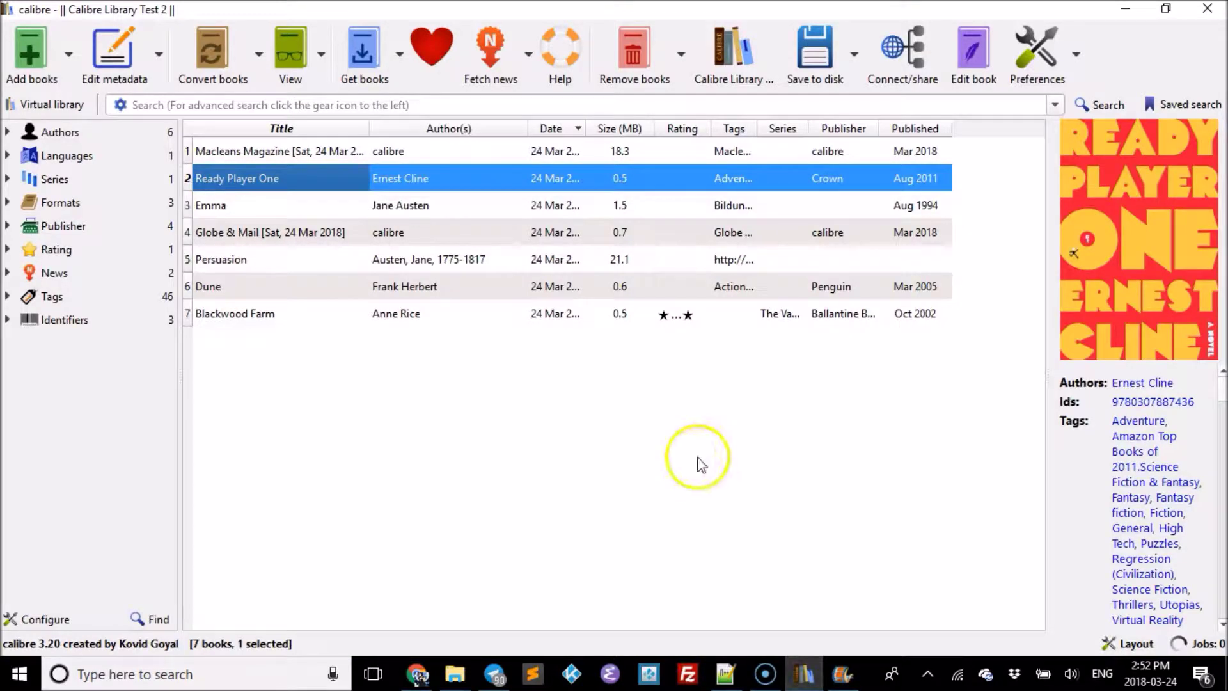
pyautogui.click(1039, 59)
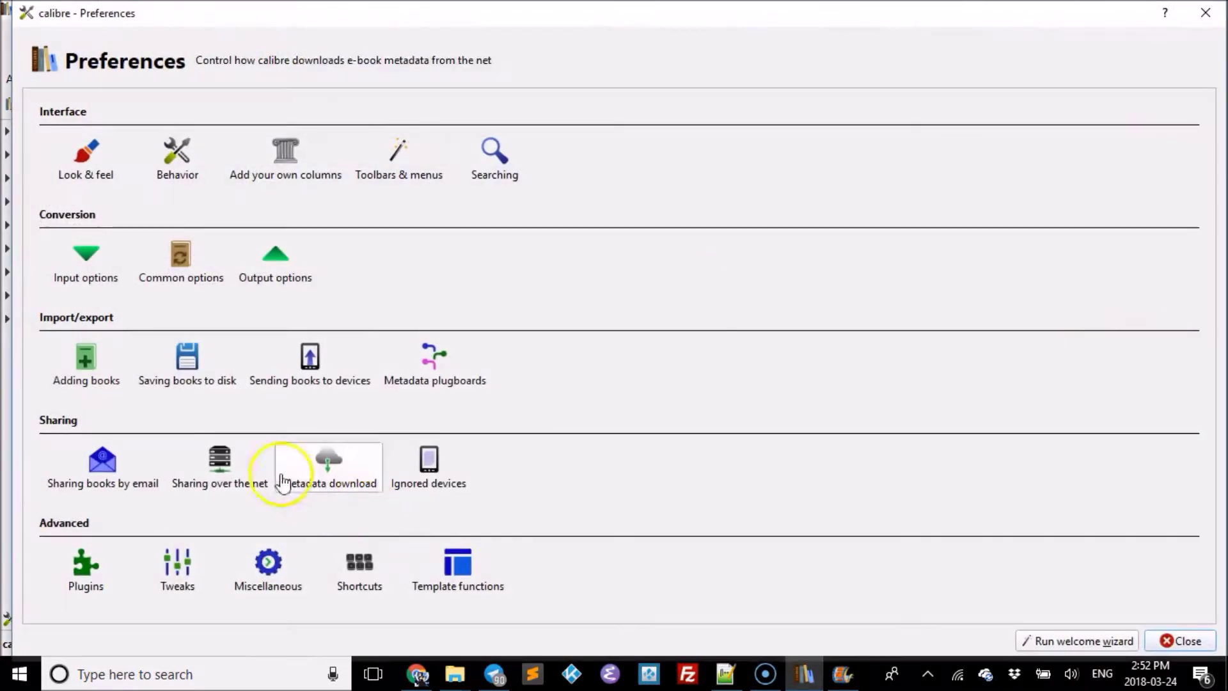
pyautogui.click(220, 469)
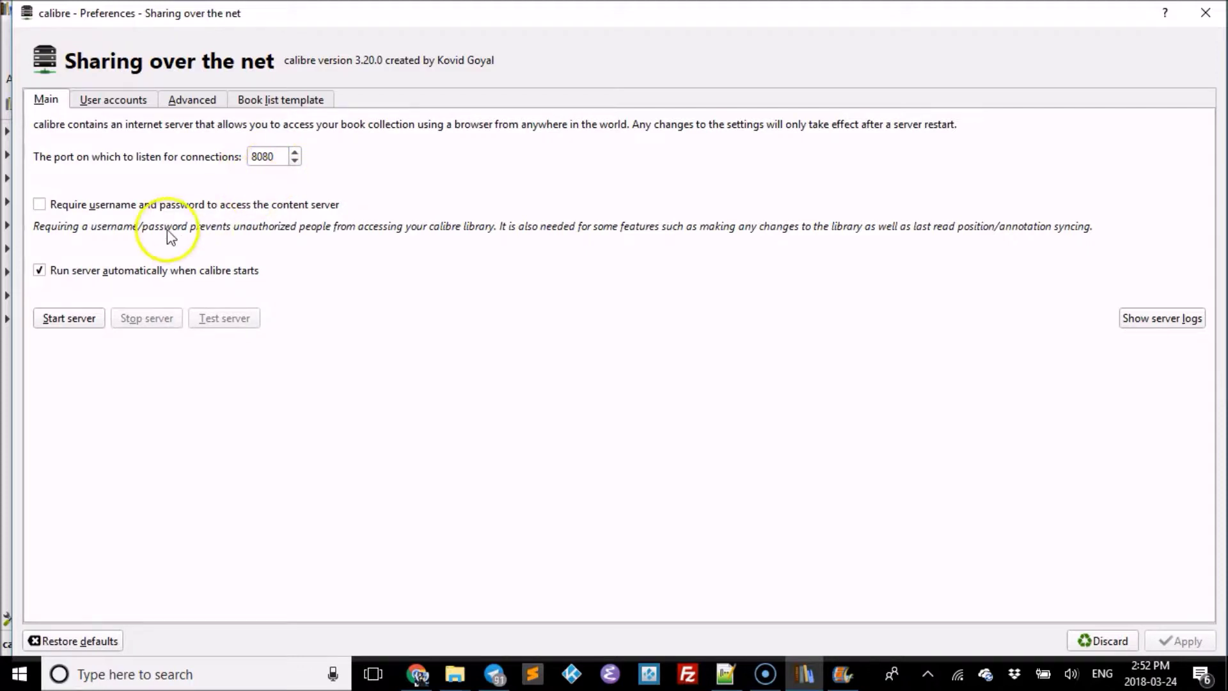
pyautogui.click(65, 320)
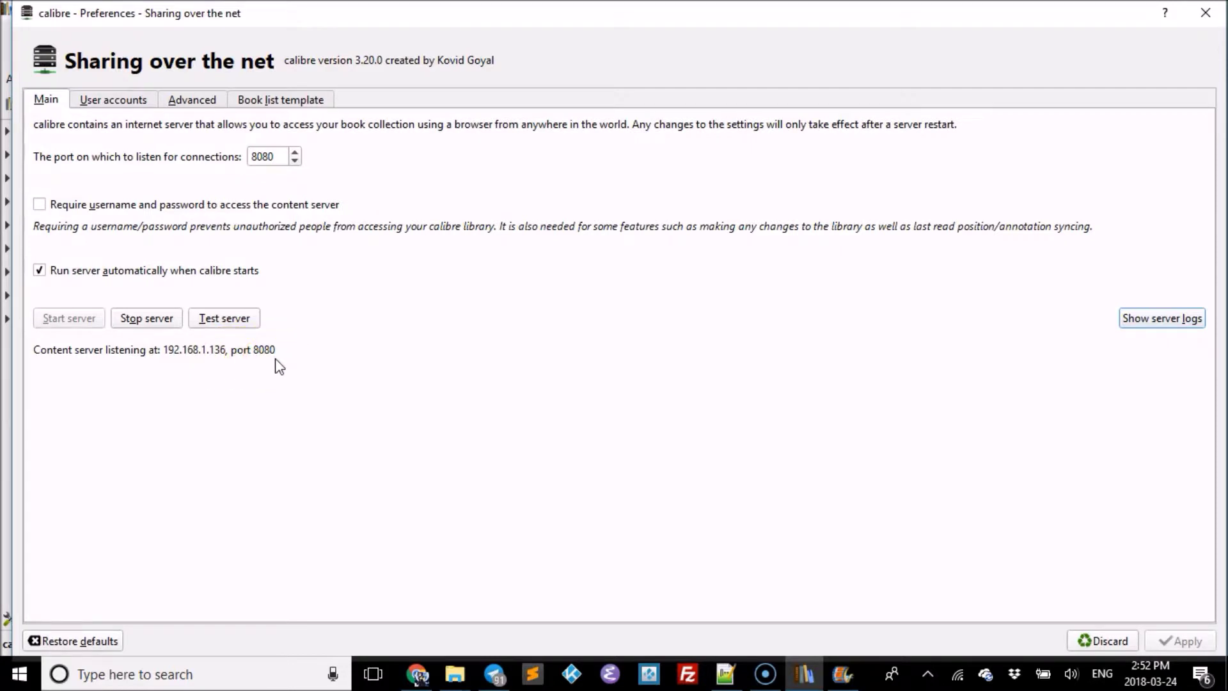
pyautogui.click(224, 318)
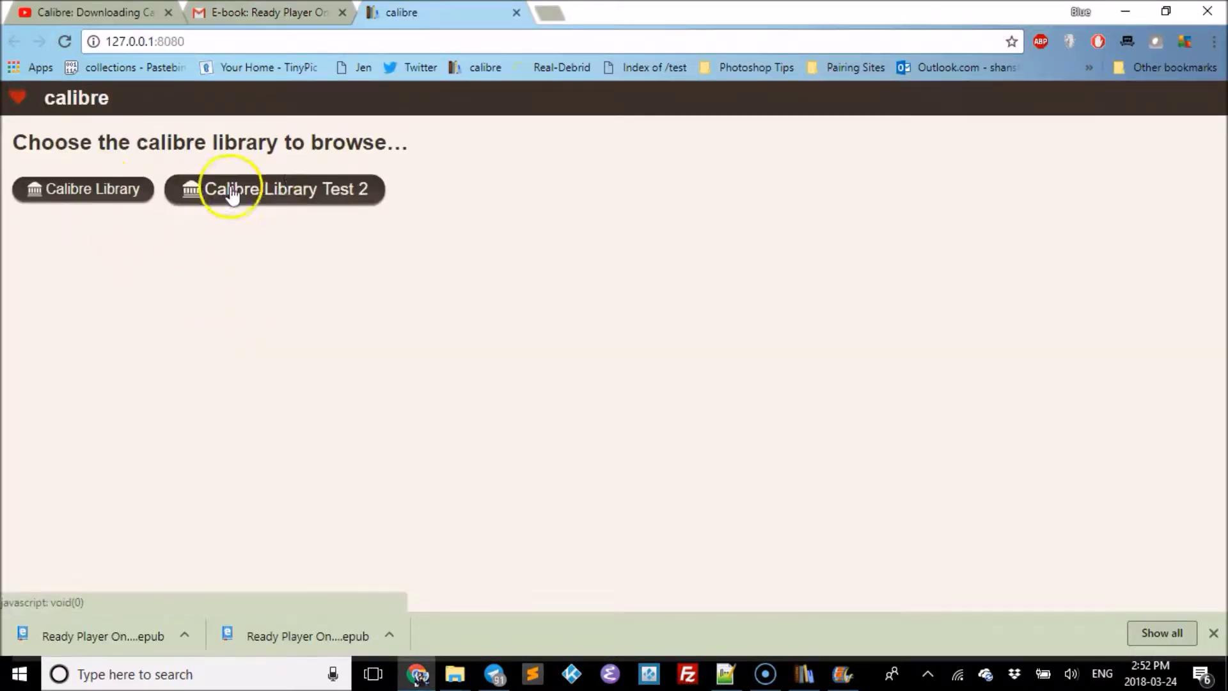
# Step: In a new tab, load the calibre server, choose Calibre Library, and open The Jennifer Morgue's details
pyautogui.click(555, 14)
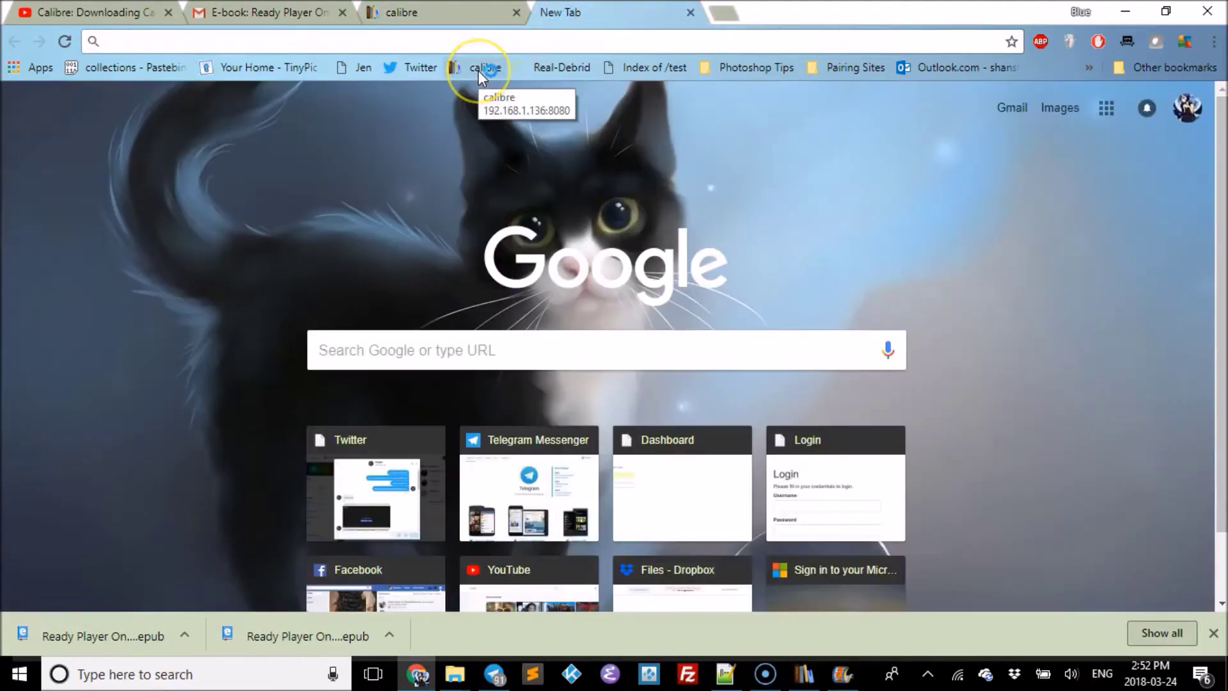
pyautogui.click(471, 68)
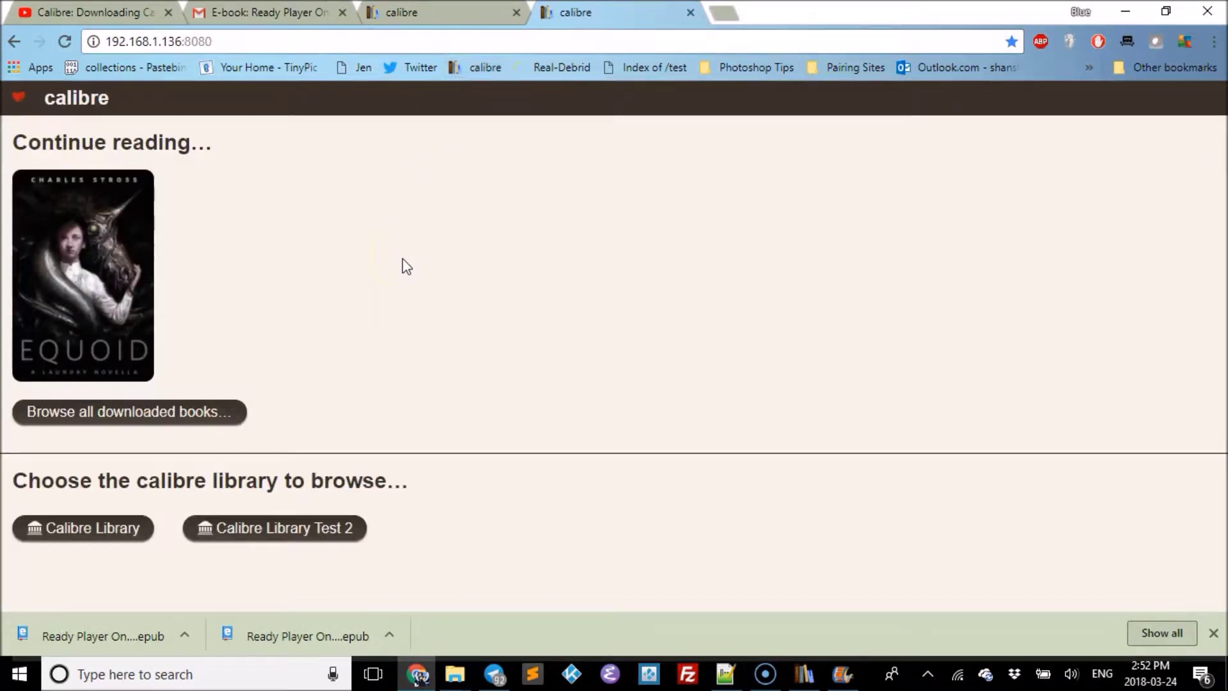
pyautogui.click(104, 526)
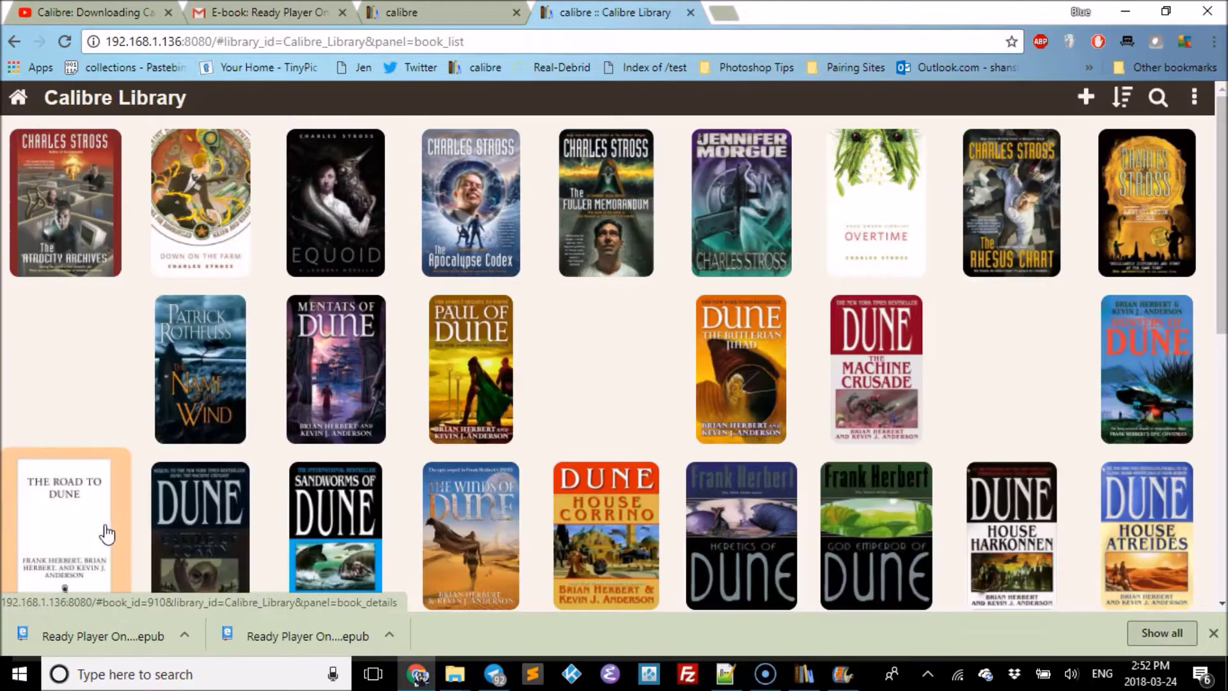
pyautogui.click(732, 211)
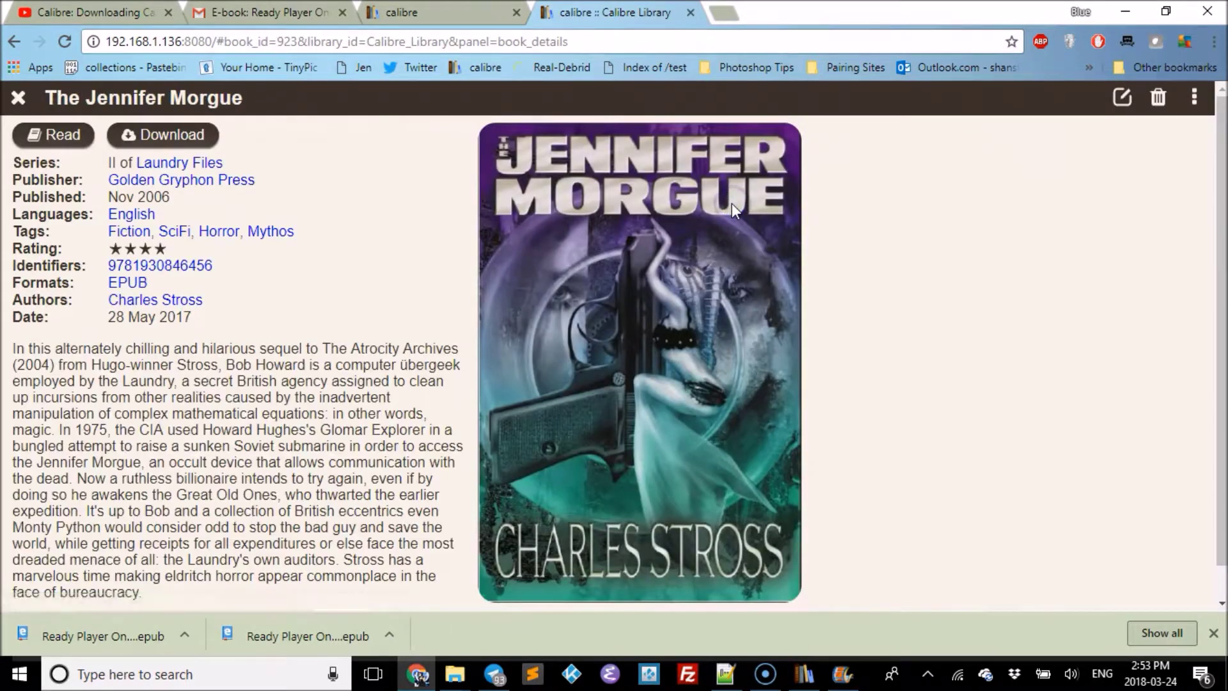
# Step: Read The Jennifer Morgue in the browser reader, paging past the dedication to the Prologue and leaving full screen
pyautogui.click(55, 135)
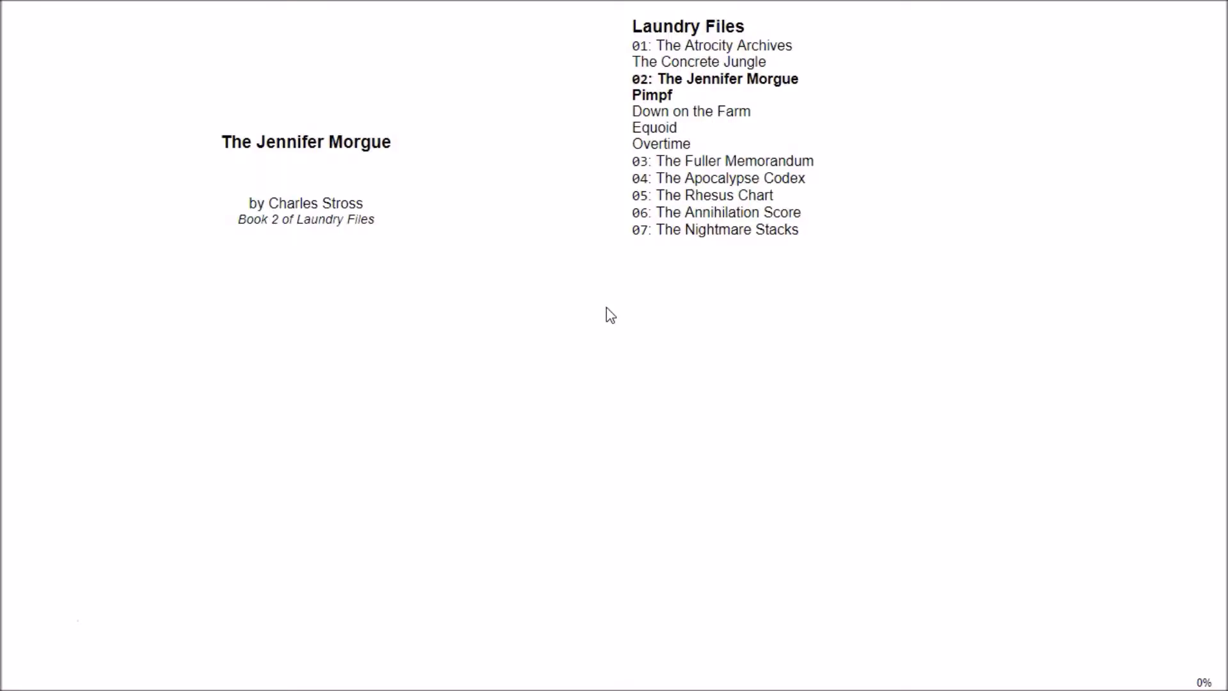
pyautogui.press('Right')
pyautogui.press('Right')
pyautogui.press('Right')
pyautogui.press('Right')
pyautogui.press('Left')
pyautogui.press('Left')
pyautogui.press('Left')
pyautogui.press('Left')
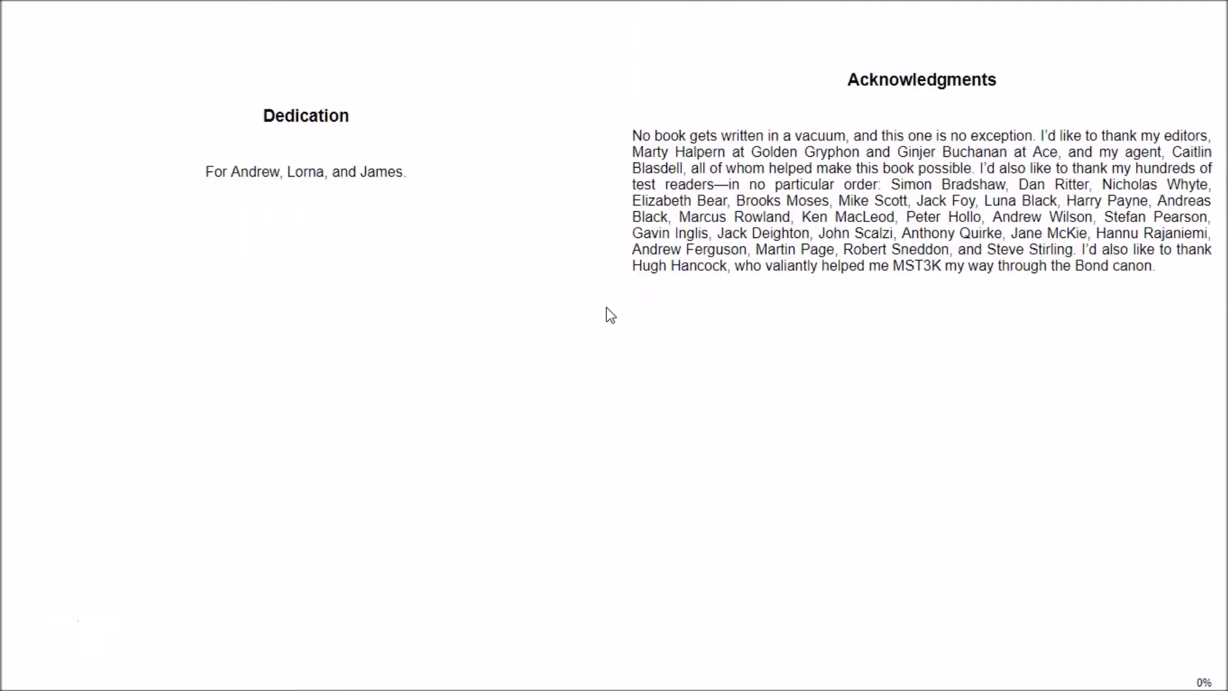
pyautogui.press('F11')
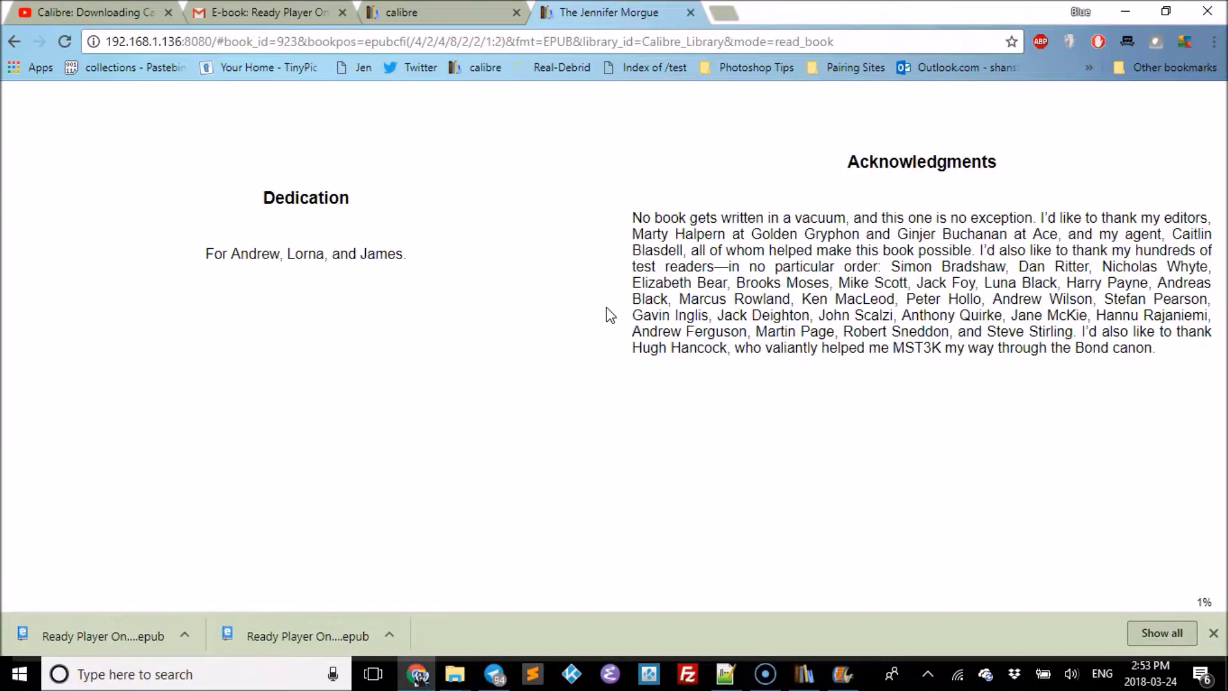
pyautogui.press('Right')
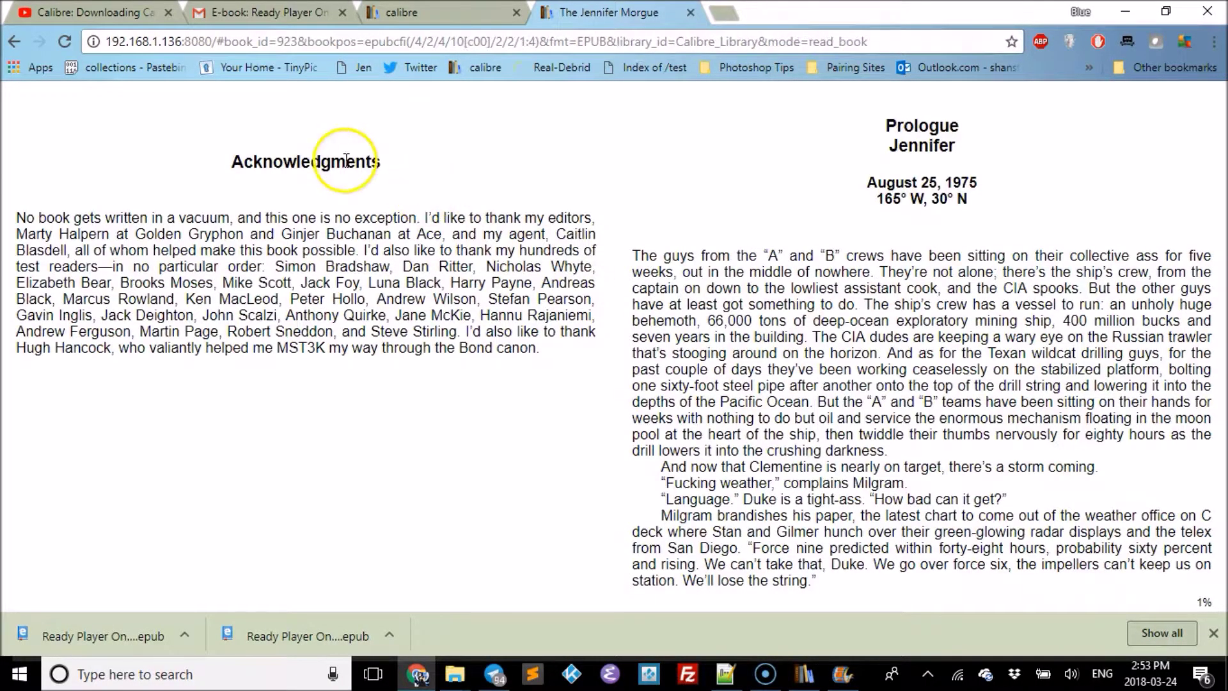
pyautogui.click(437, 15)
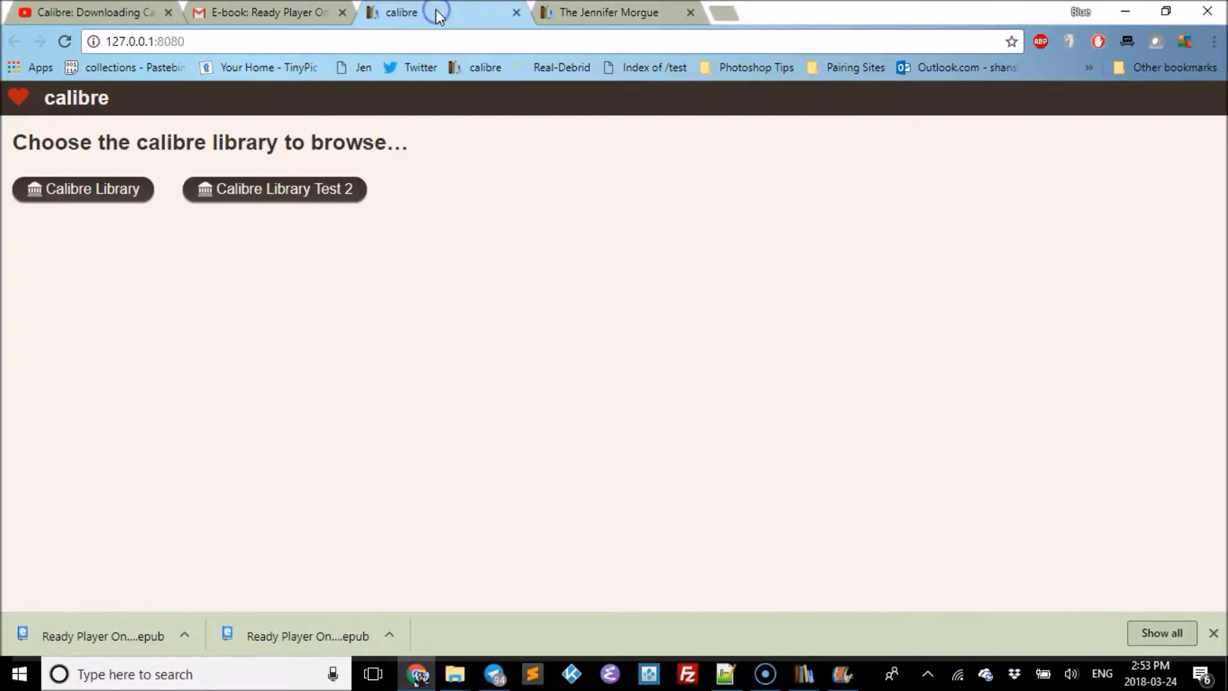
# Step: Return to The Jennifer Morgue's details page and download it as an EPUB file
pyautogui.click(601, 12)
pyautogui.click(10, 42)
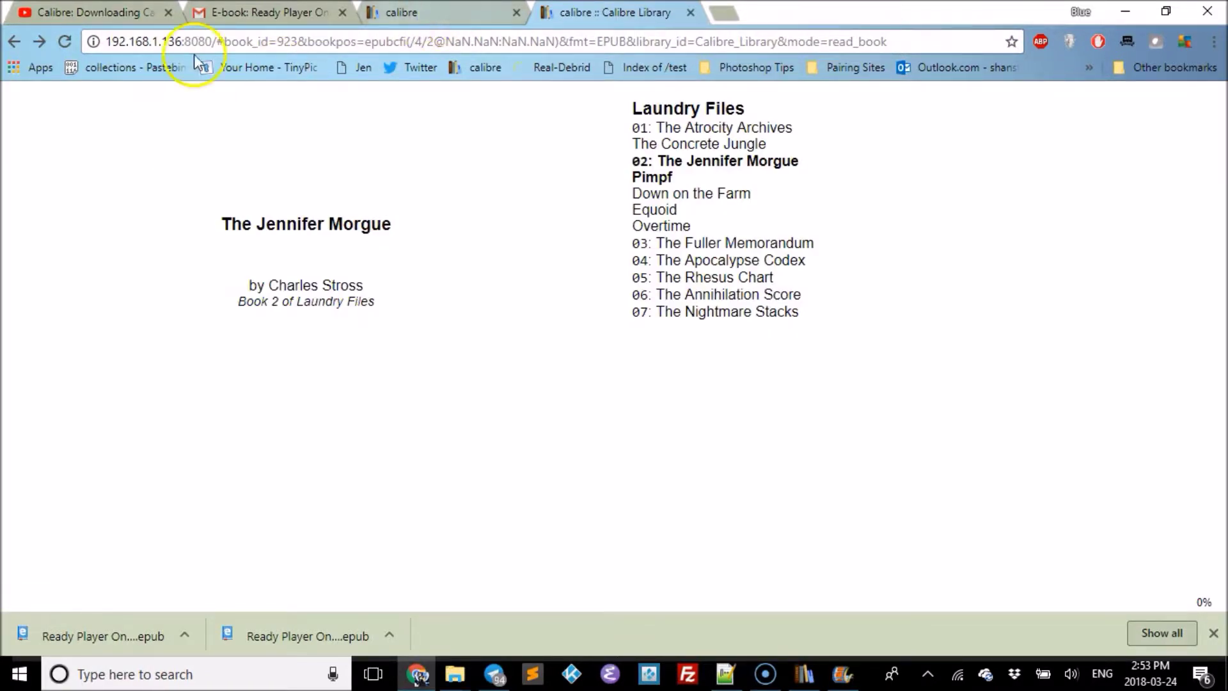
pyautogui.click(14, 41)
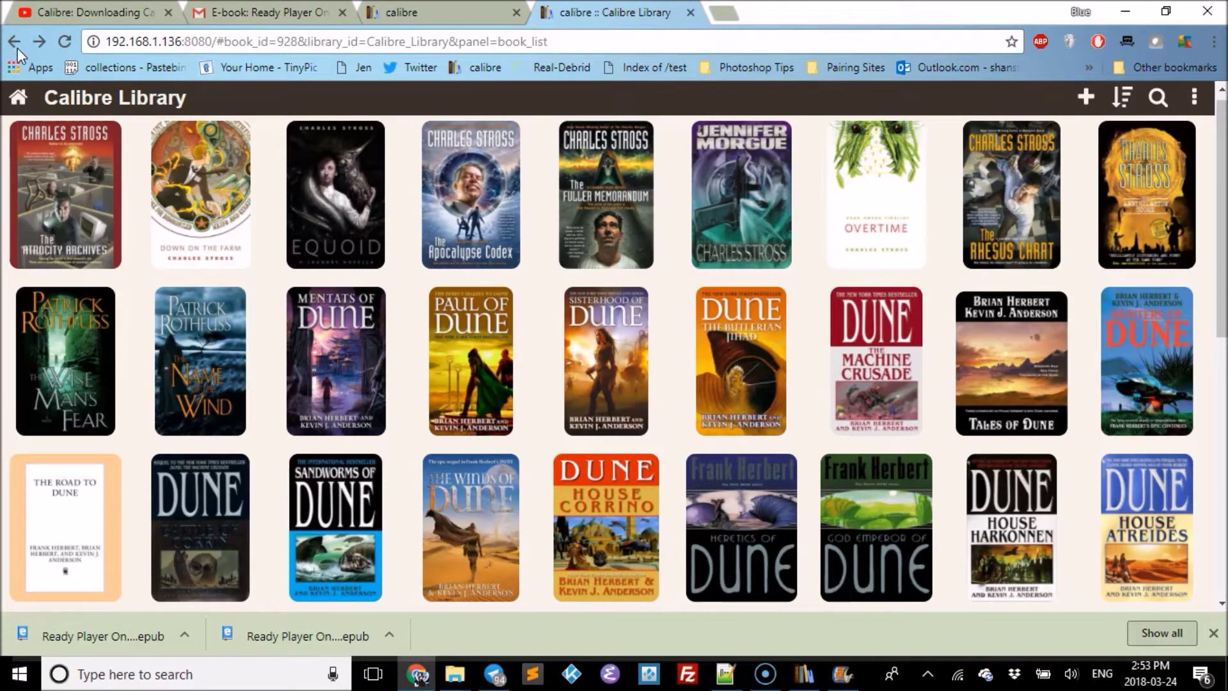
pyautogui.click(746, 194)
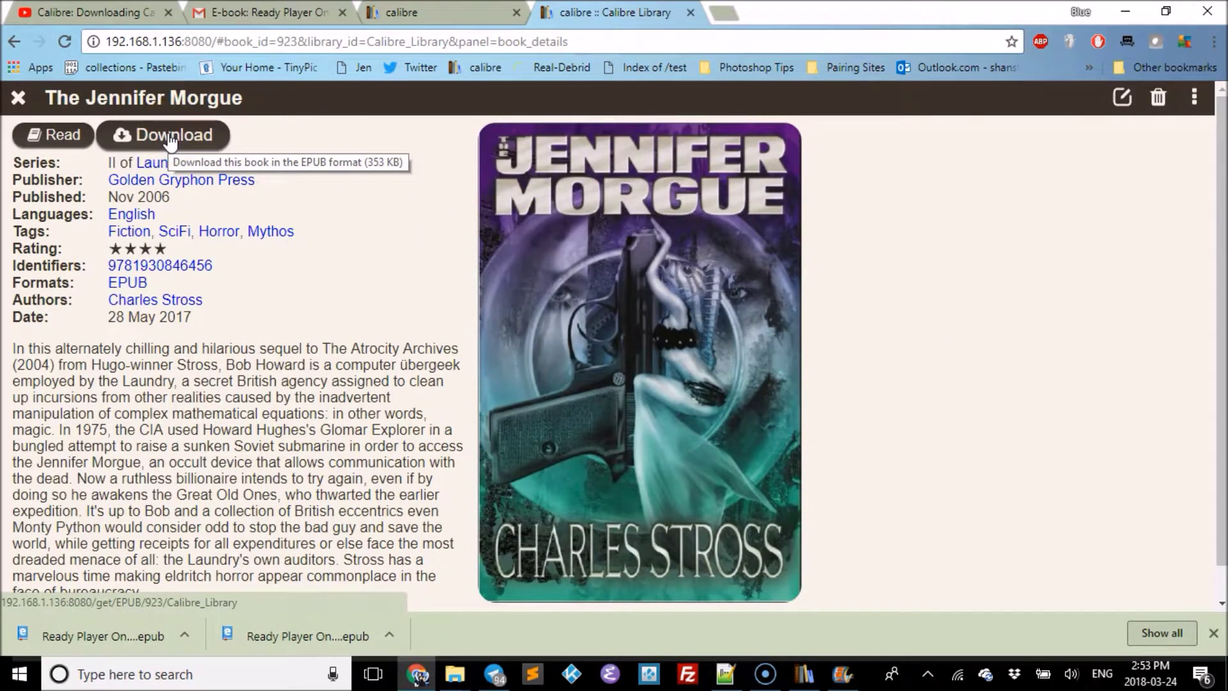
pyautogui.click(168, 136)
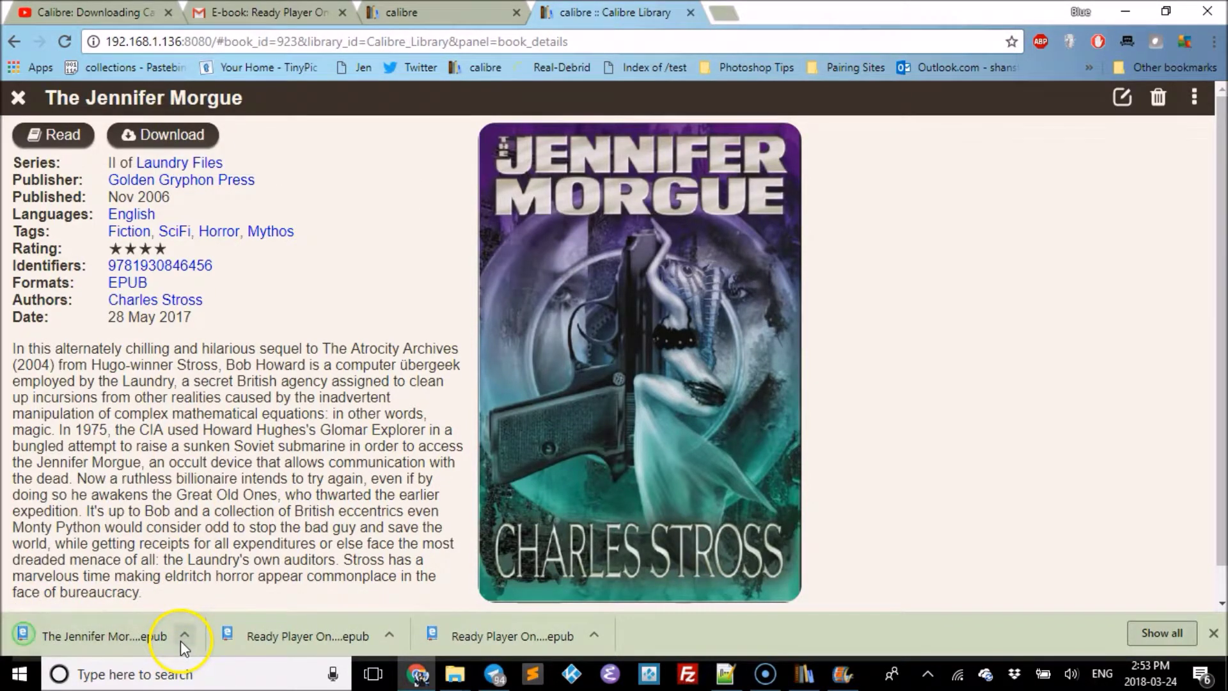
pyautogui.click(455, 12)
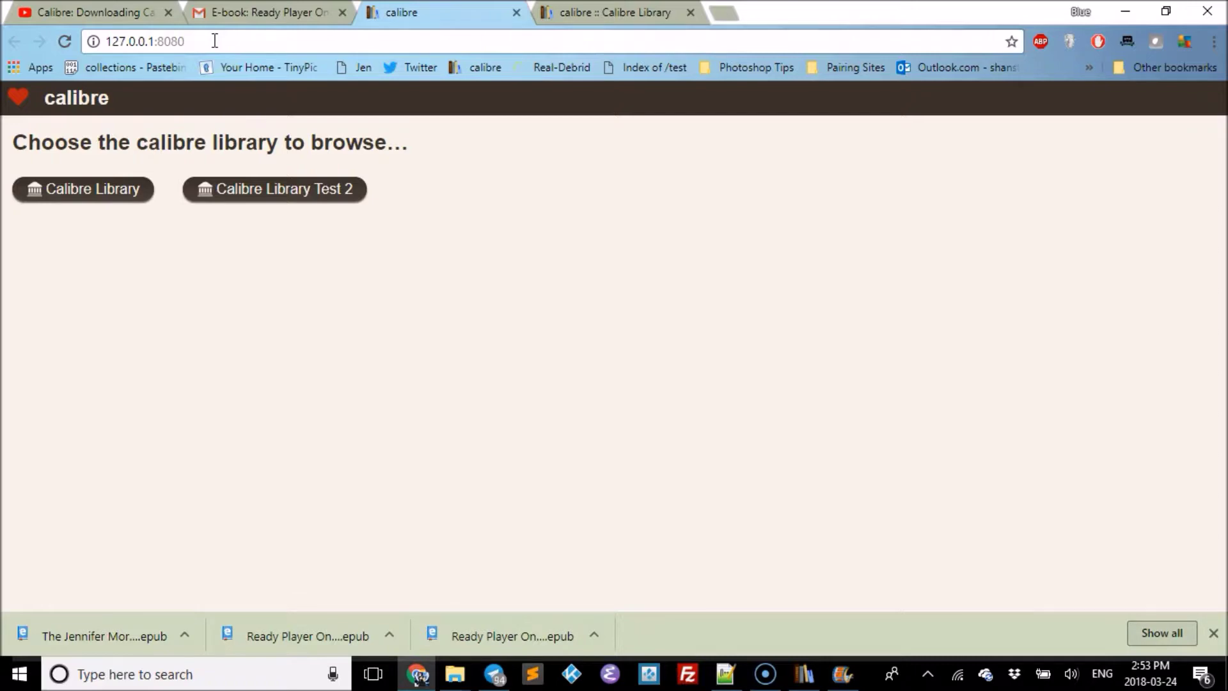
# Step: Review calibre's Sharing over the net settings (192.168.1.136, port 8080) and close that page
pyautogui.click(805, 675)
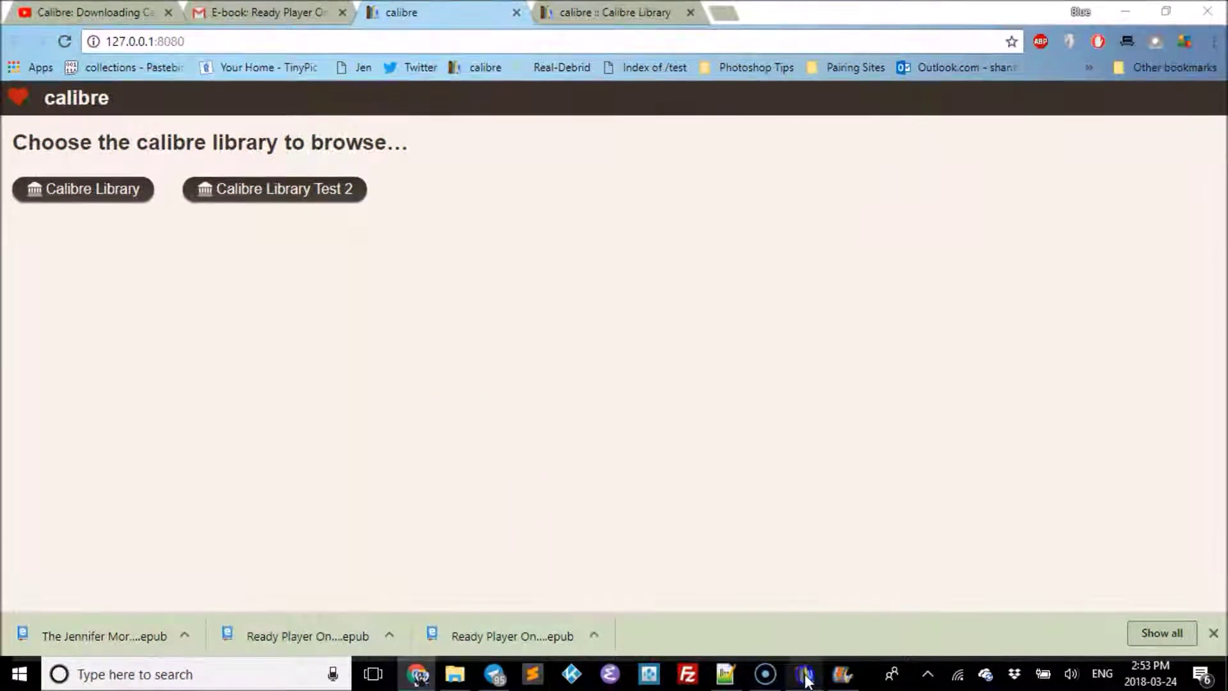
pyautogui.click(421, 368)
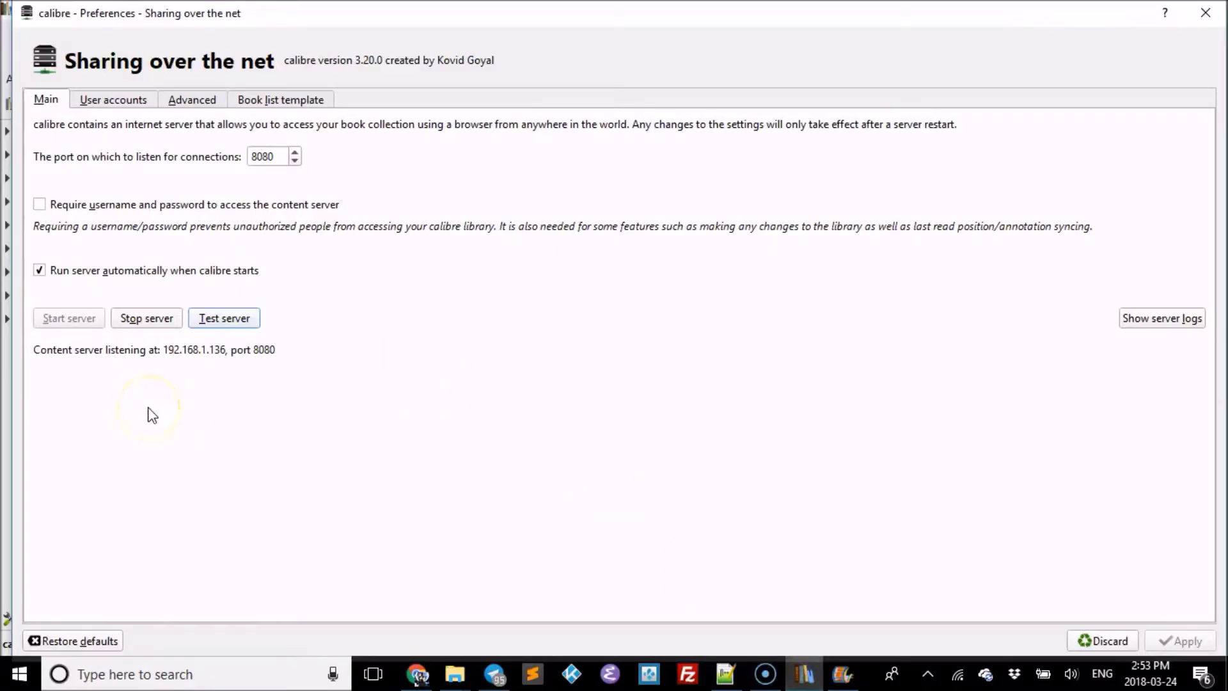
pyautogui.click(152, 381)
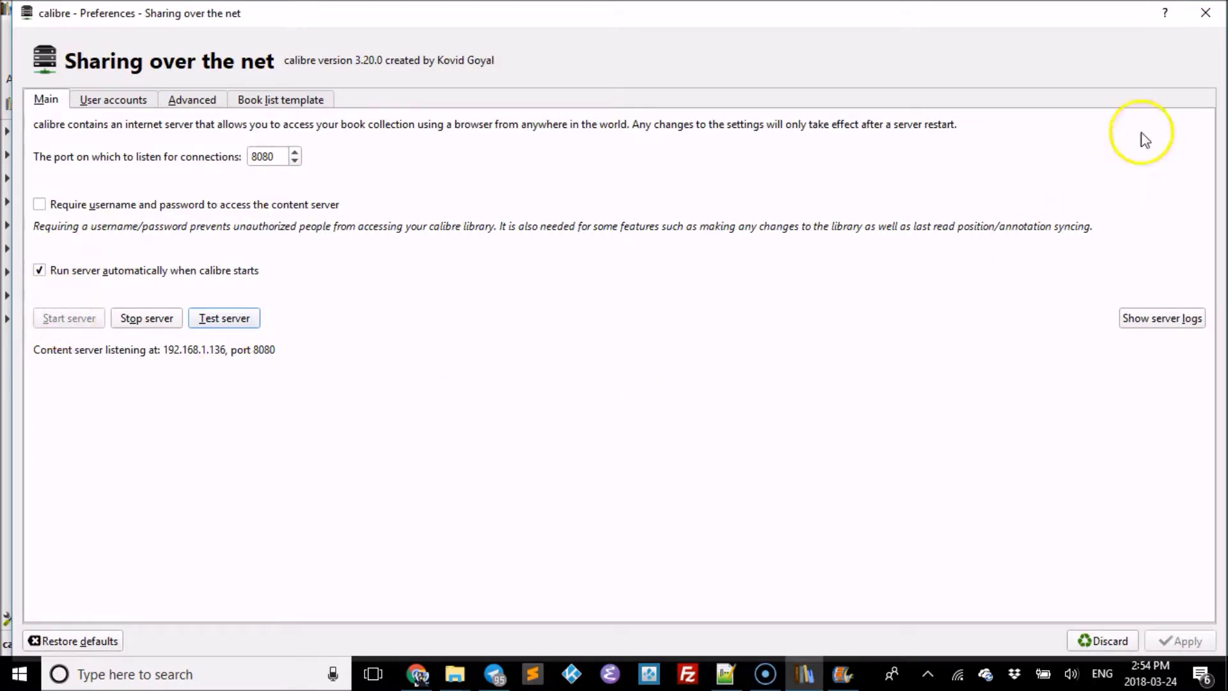
pyautogui.click(1206, 14)
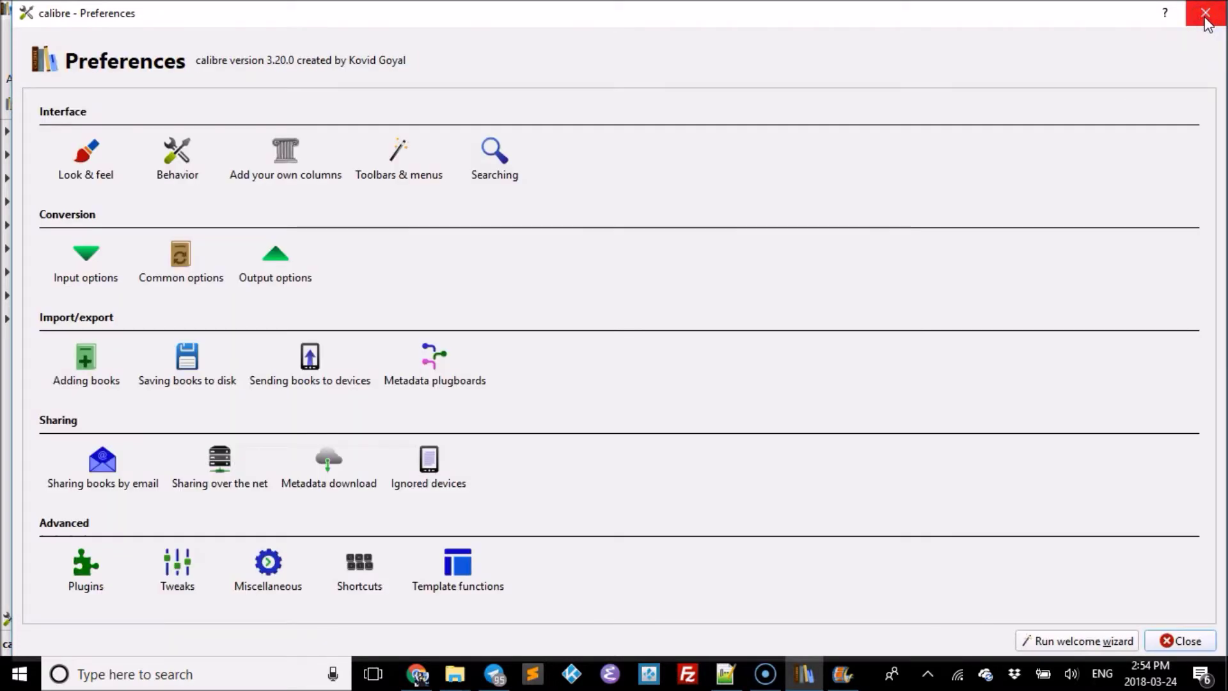
# Step: Close the Preferences window to return to the 7-book library list
pyautogui.click(1206, 14)
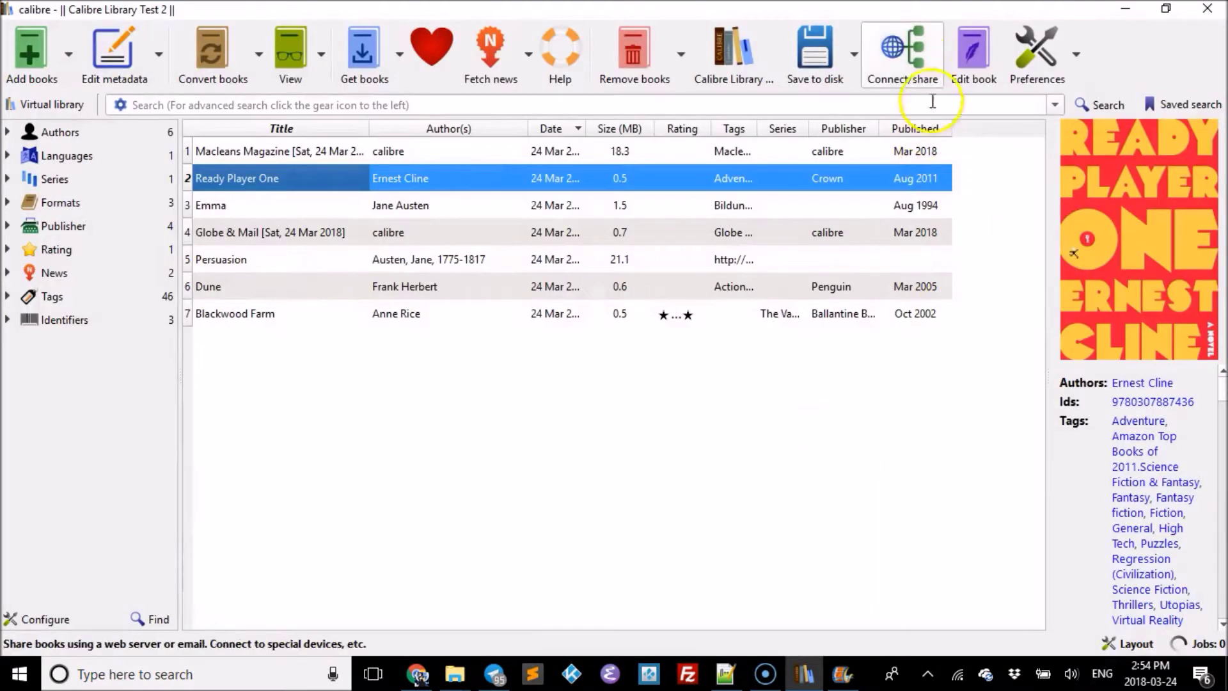